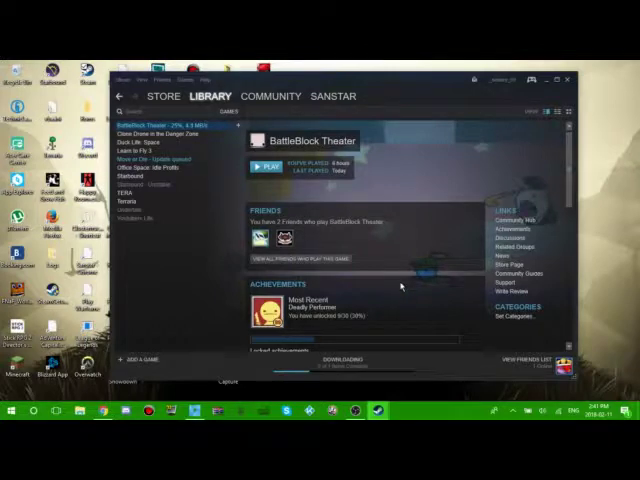
{"action": "scroll", "coordinate": [400, 287], "scroll_direction": "down", "scroll_amount": 2}
{"action": "scroll", "coordinate": [390, 290], "scroll_direction": "down", "scroll_amount": 2}
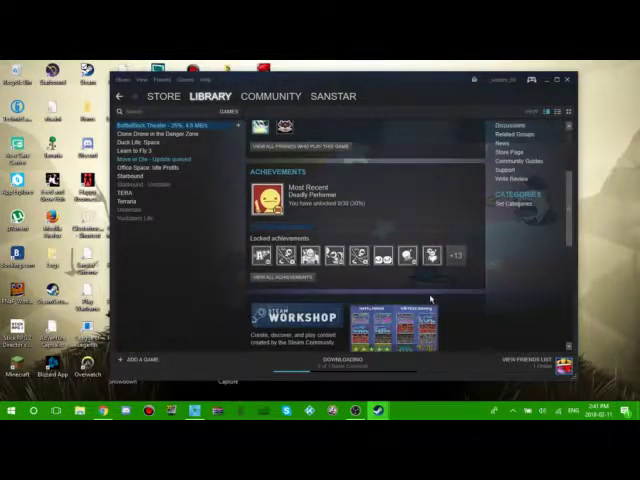
{"action": "scroll", "coordinate": [374, 297], "scroll_direction": "down", "scroll_amount": 2}
{"action": "scroll", "coordinate": [374, 295], "scroll_direction": "down", "scroll_amount": 2}
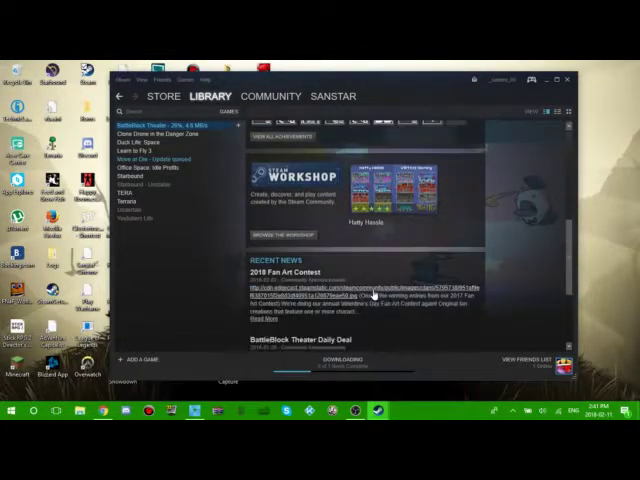
{"action": "scroll", "coordinate": [374, 289], "scroll_direction": "up", "scroll_amount": 3}
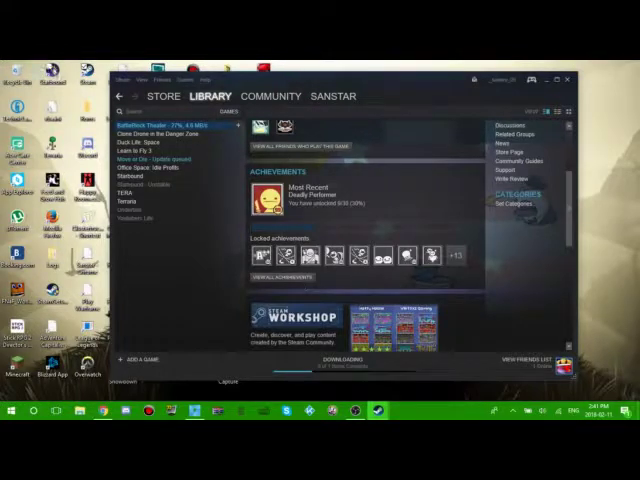
{"action": "scroll", "coordinate": [426, 259], "scroll_direction": "up", "scroll_amount": 4}
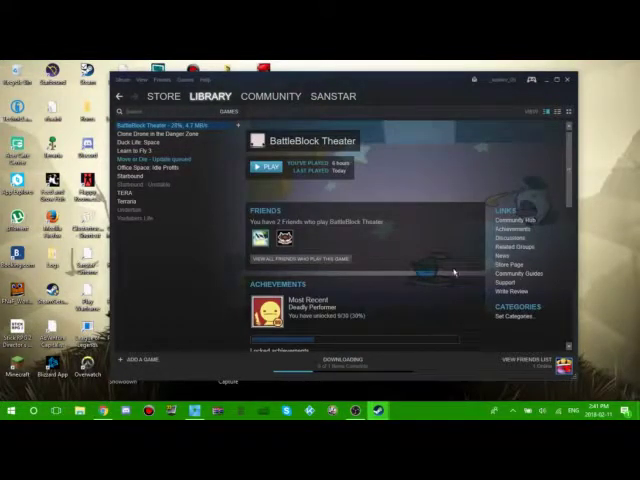